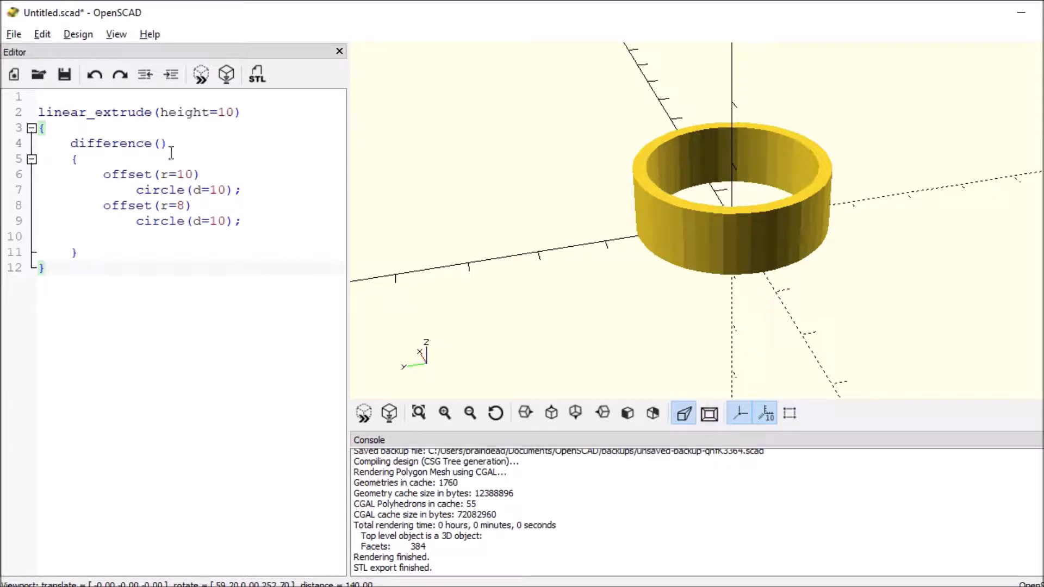
Start an STL export of the ring and browse to the C:\OpenScad\Import folder.
click(12, 39)
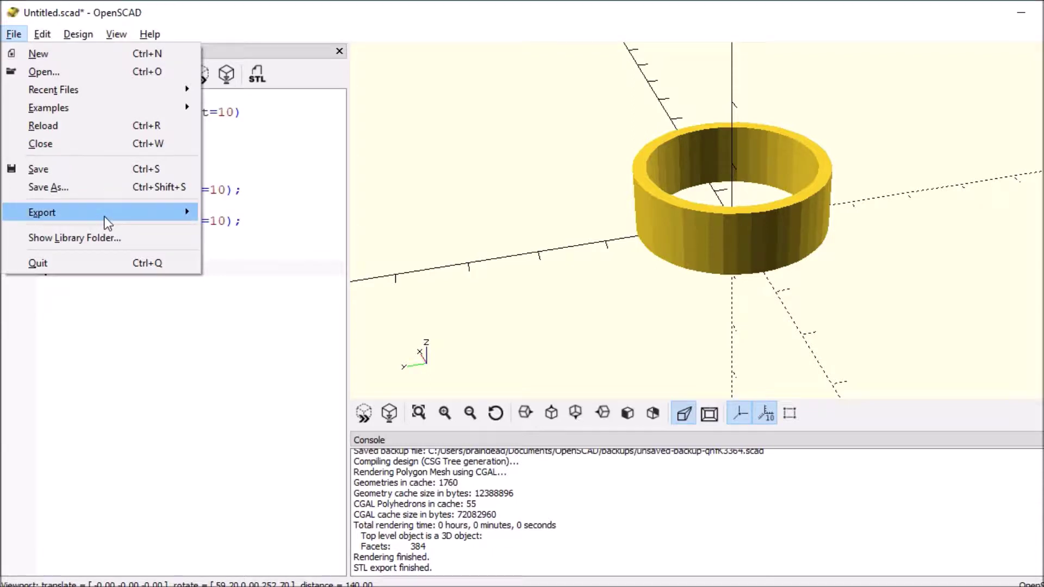
mouse_move(43, 213)
click(245, 215)
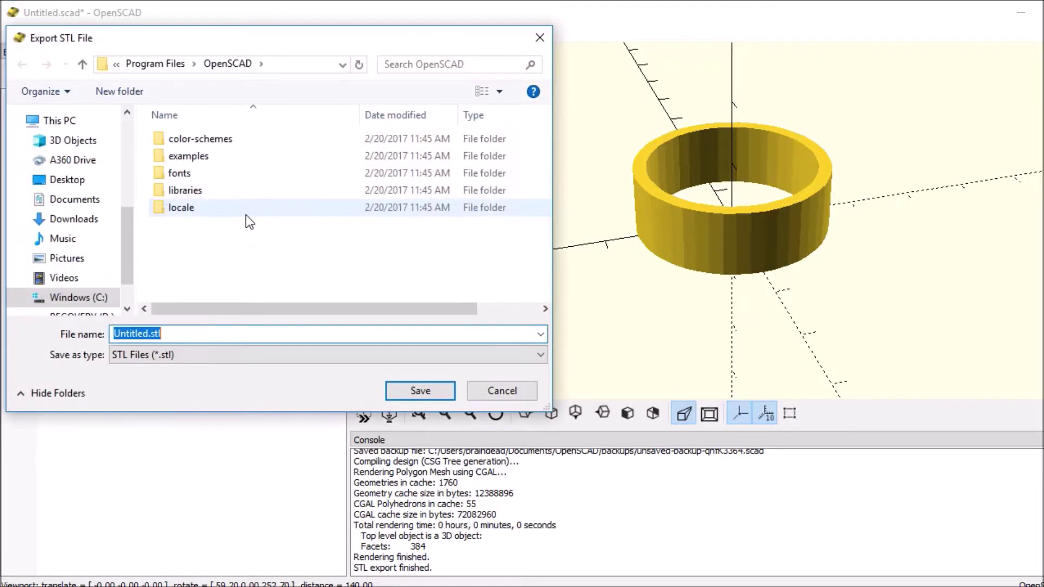
click(63, 296)
click(165, 241)
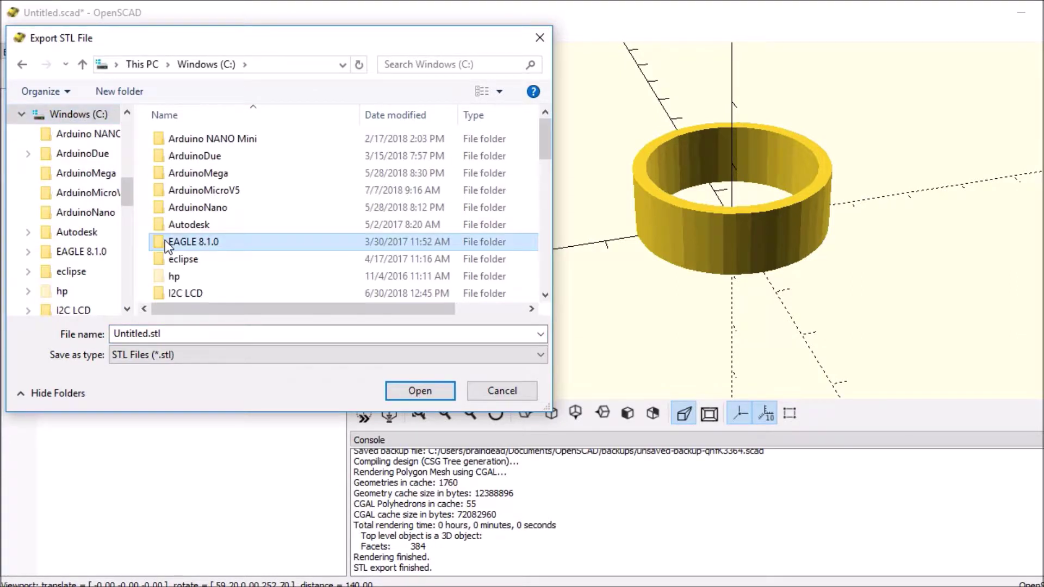
text(o)
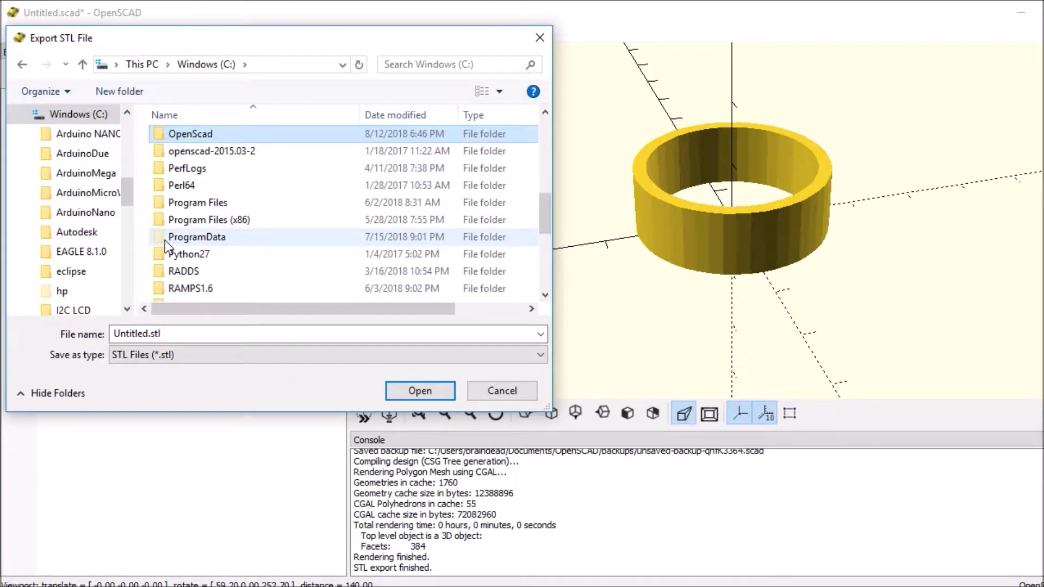
key(Return)
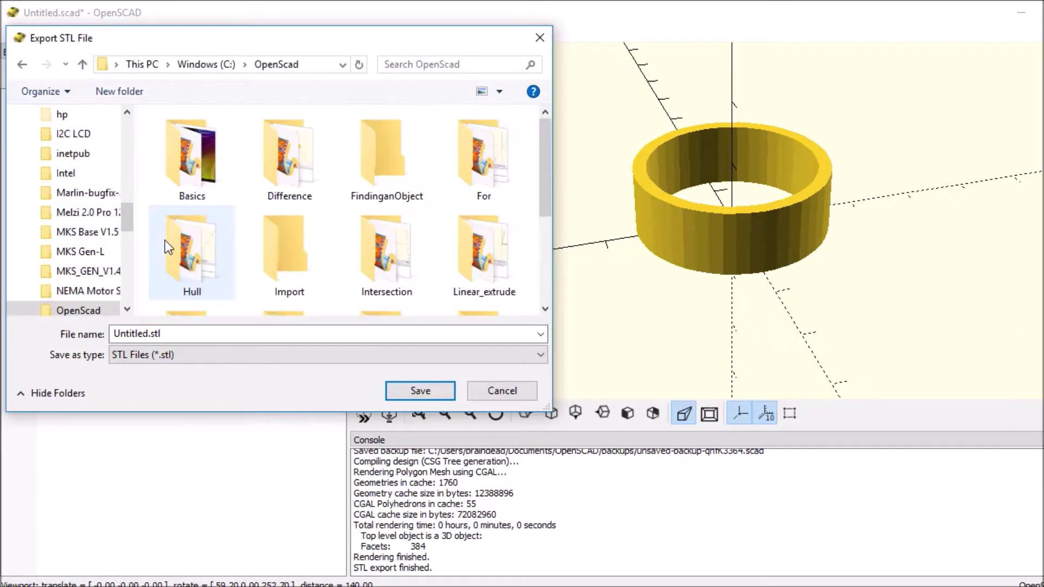
double_click(301, 247)
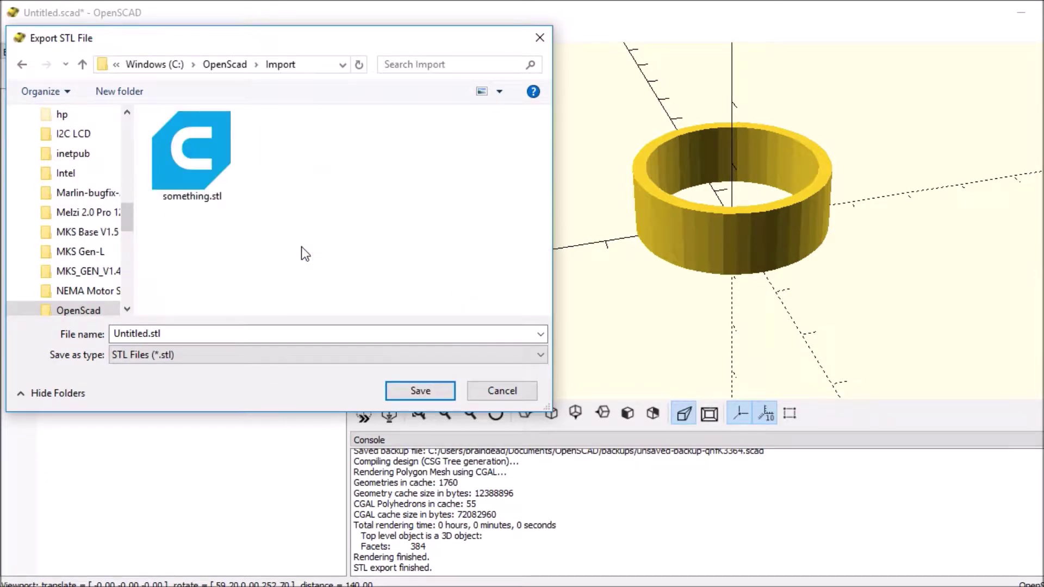
Save the export as something.stl, replacing the existing file.
click(233, 198)
click(404, 384)
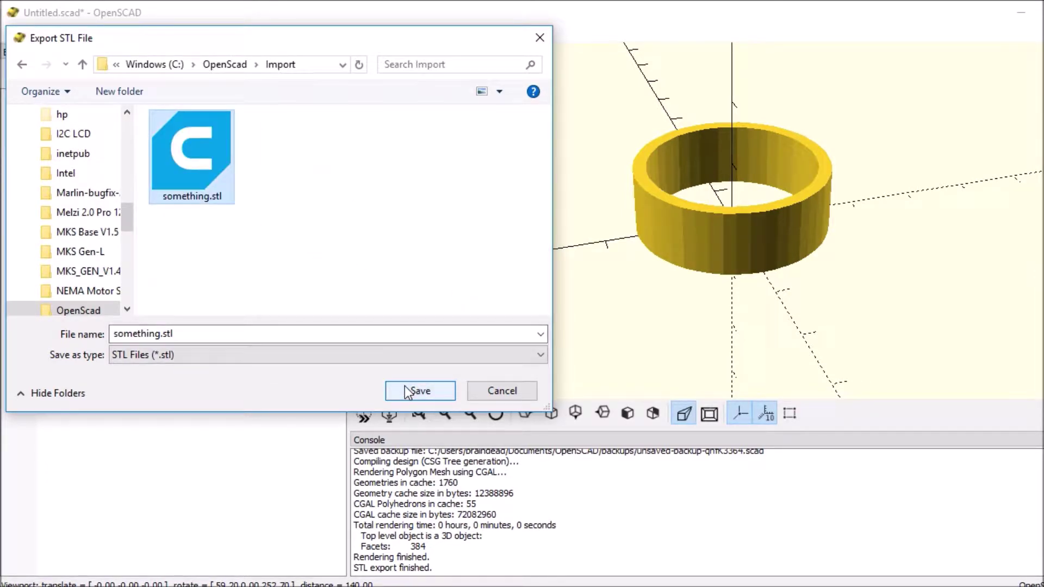
click(304, 65)
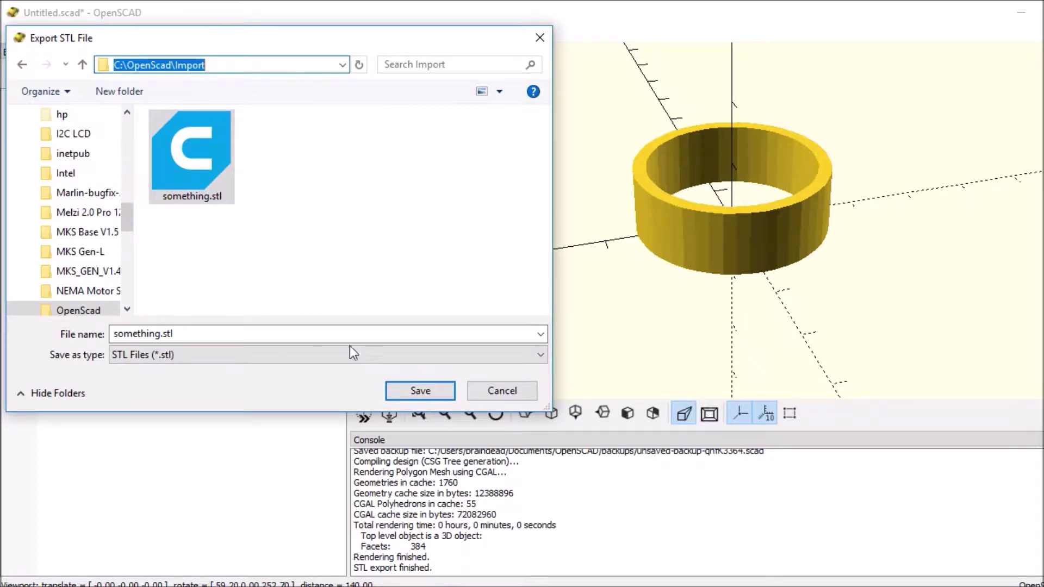
click(405, 382)
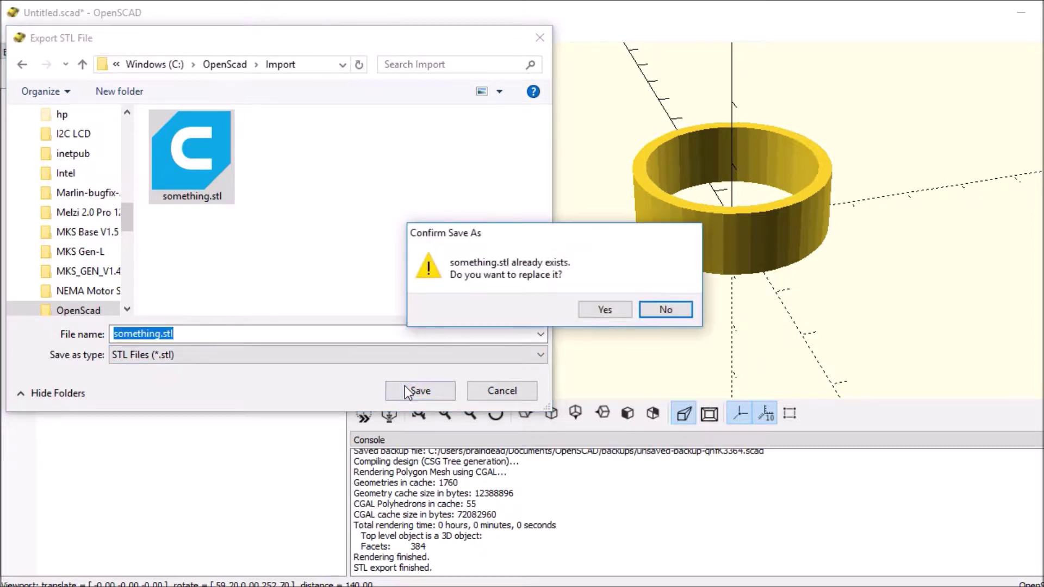
click(598, 308)
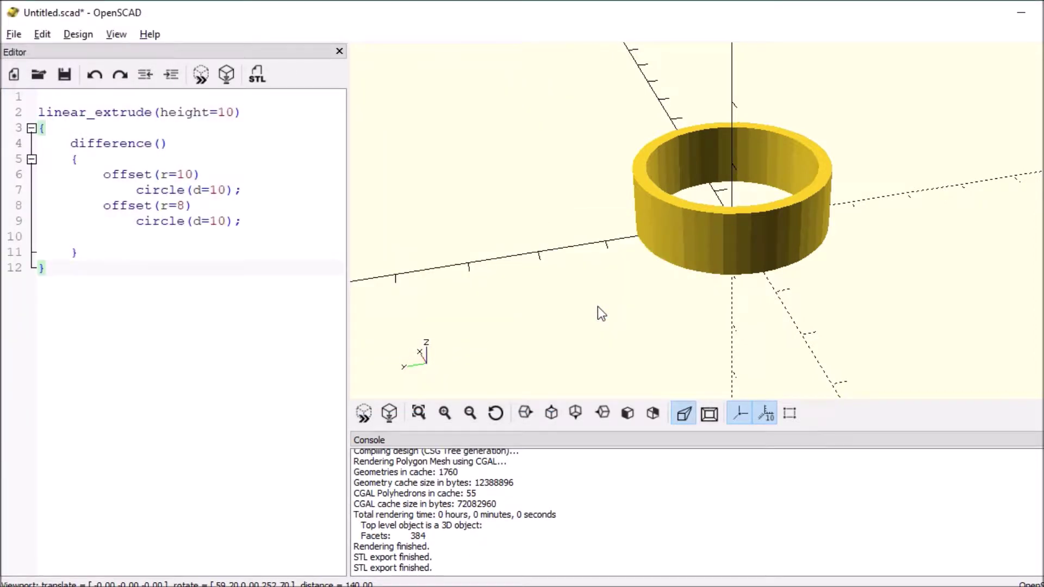
Create a new file with import("C:\OpenScad\Import\something.stl"); on line 3 and render it.
key(ctrl+n)
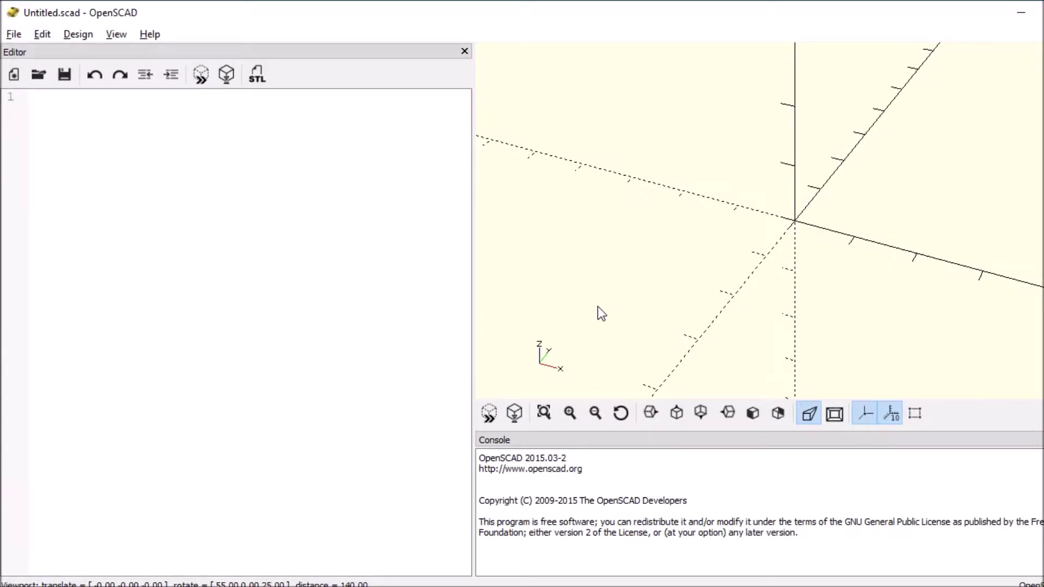
click(187, 216)
key(Return)
key(Return)
text(imp)
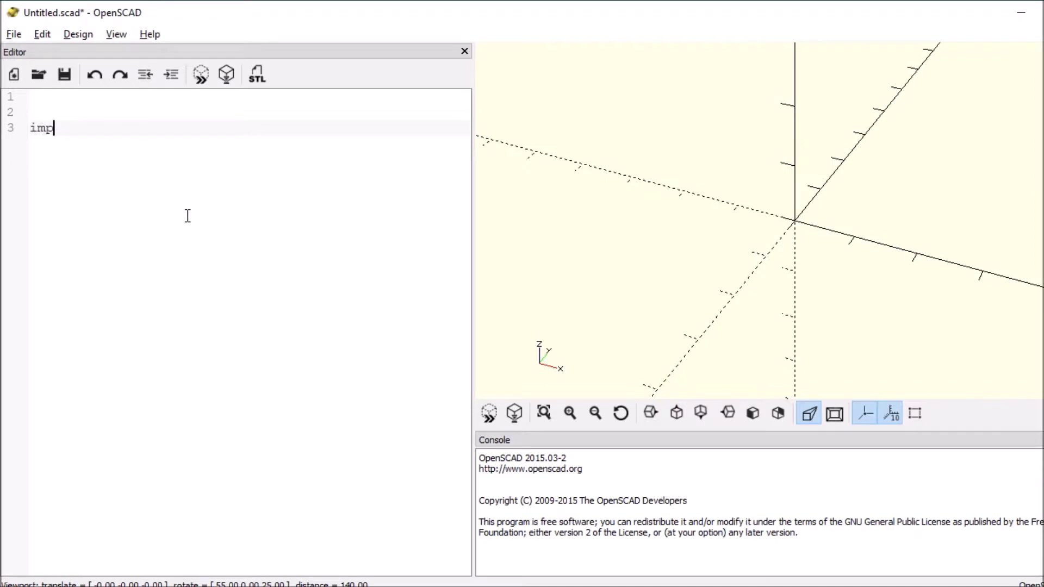
text(ort()
text())
key(Left)
text("")
key(Left)
text(C:\OpenScad\Import)
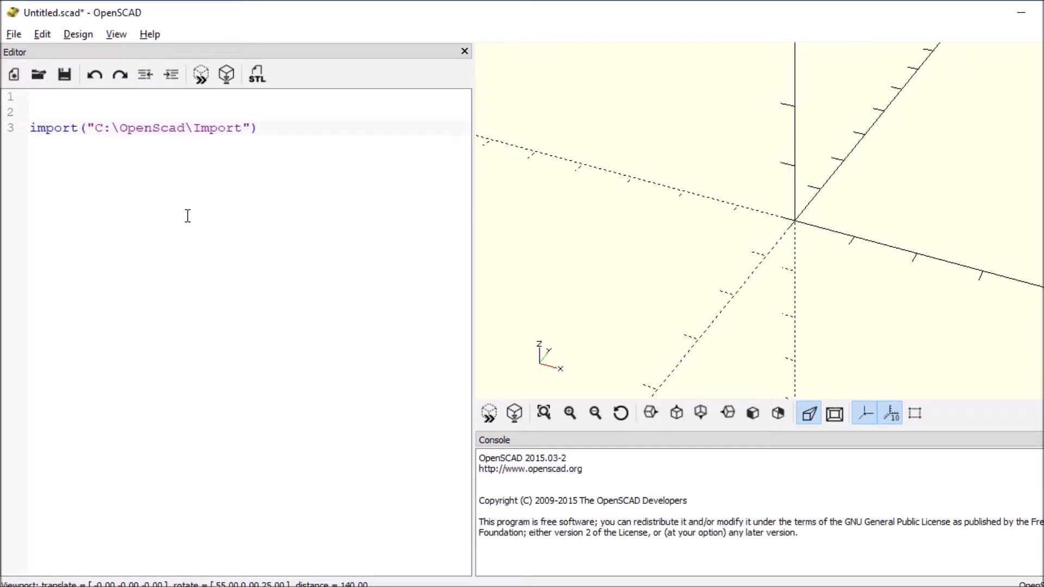
text(\)
text(some)
text(thing.st)
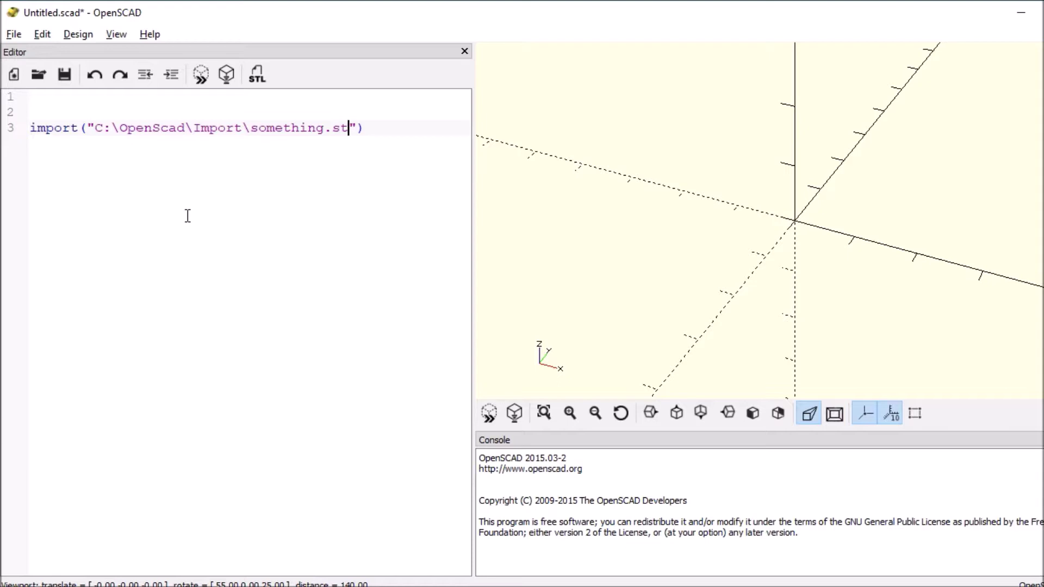
text(l)
key(End)
text(;)
click(514, 413)
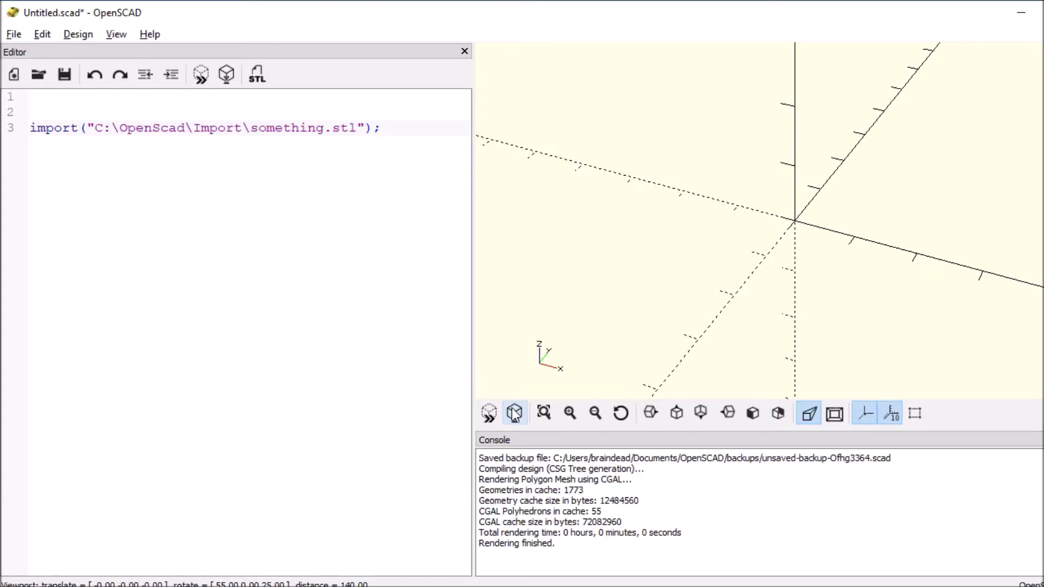
Change the path to C:/OpenScad/Import/something.stl and render the imported ring.
click(119, 131)
key(BackSpace)
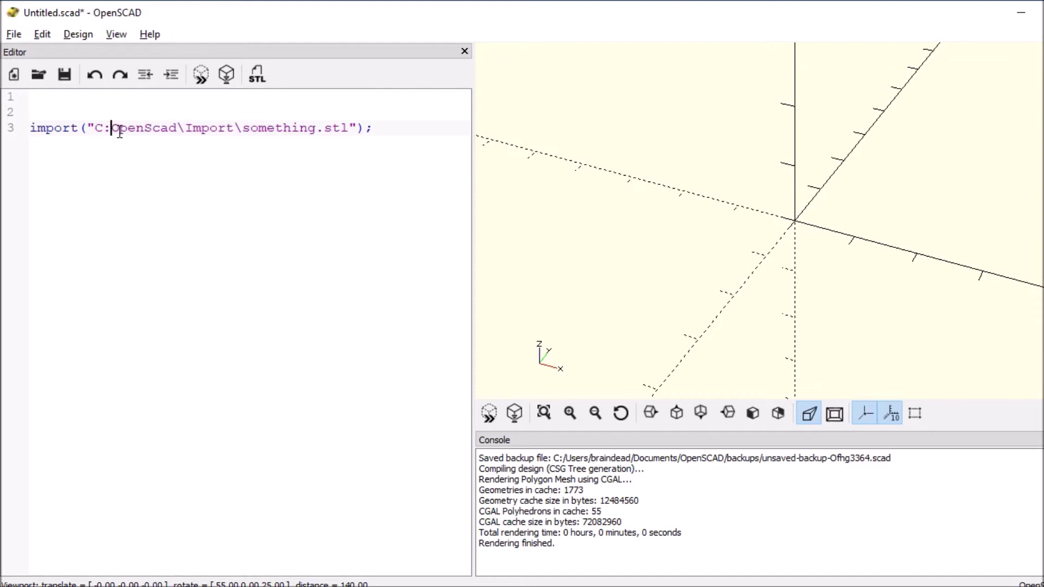
text(/)
key(Right)
key(Right)
key(Right)
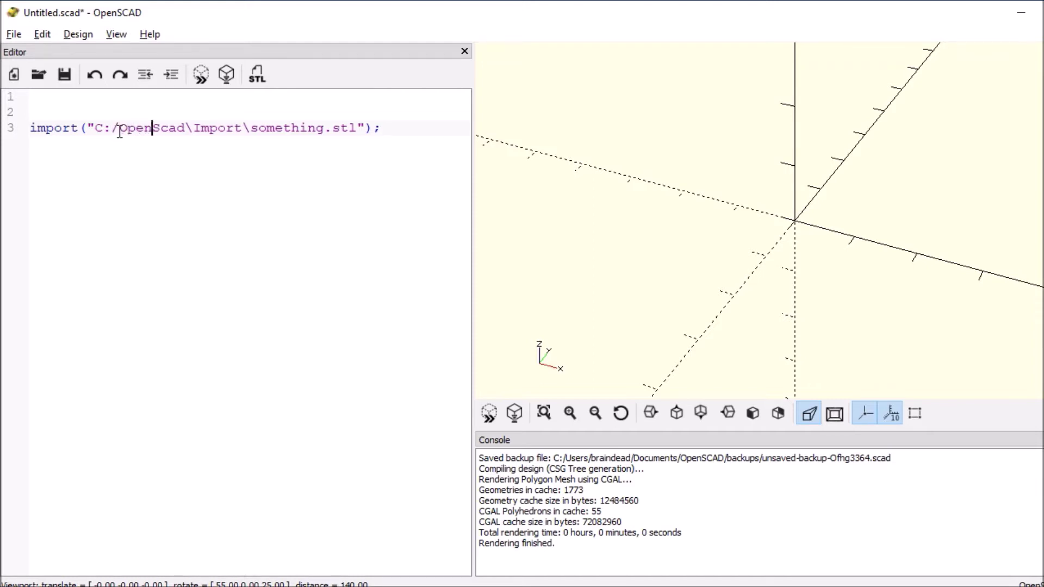
key(Right)
key(Right)
key(Right)
key(Right)
key(Right)
key(BackSpace)
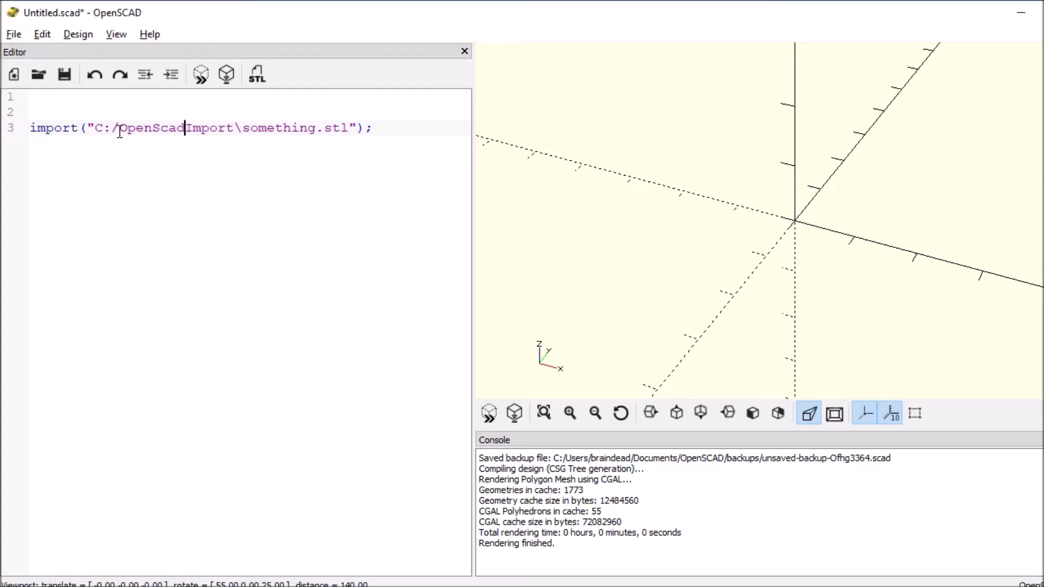
text(/)
key(Right)
key(Right)
key(Right)
key(Right)
key(Right)
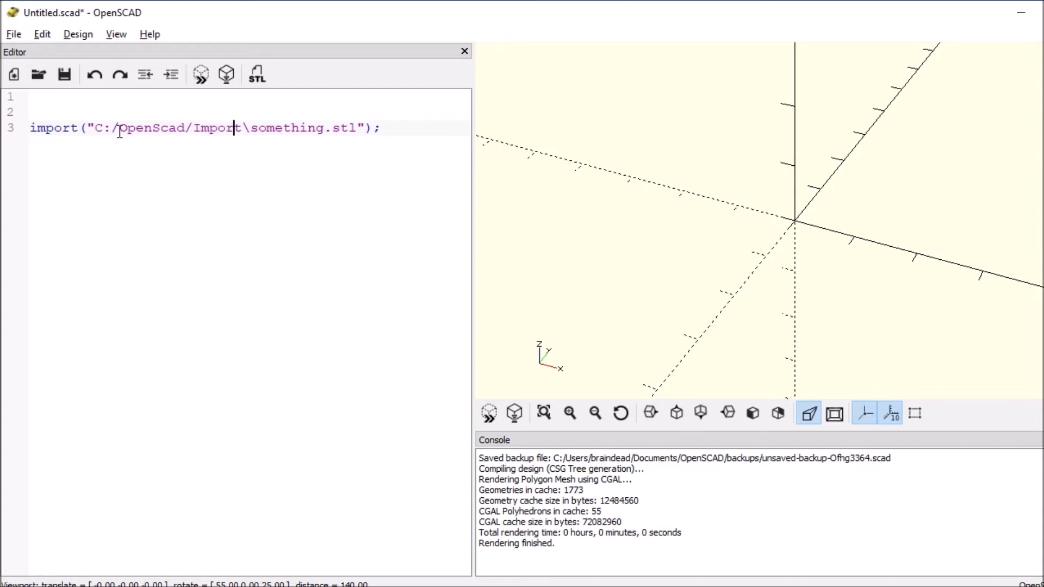
key(Right)
key(Right)
key(Right)
key(Left)
key(BackSpace)
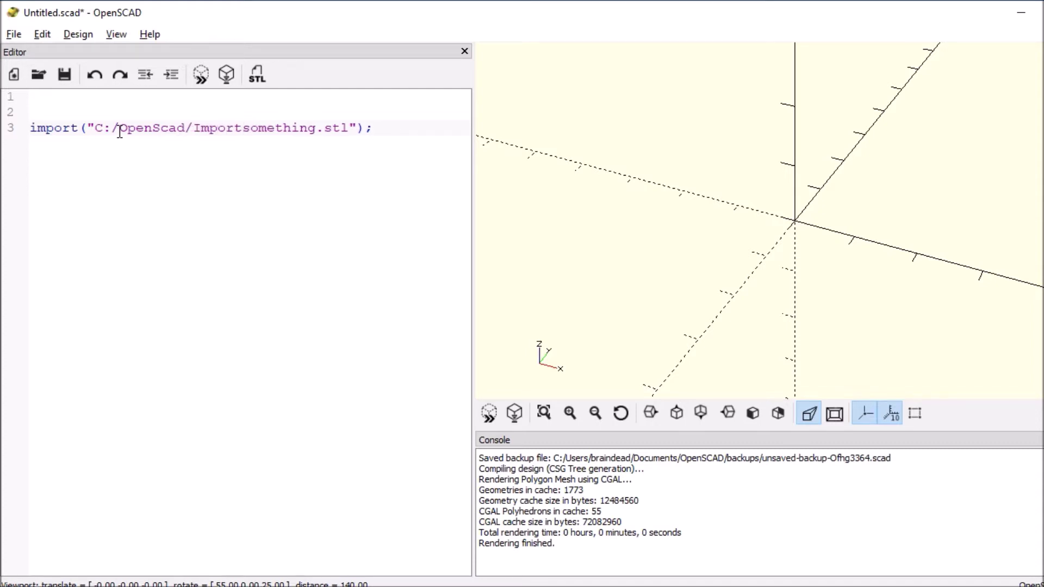
text(/)
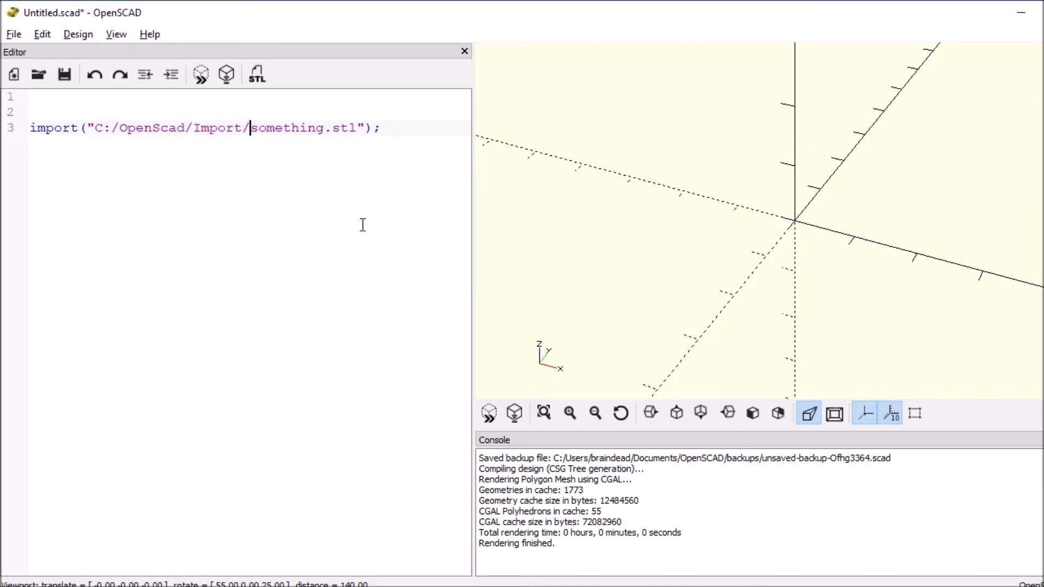
click(516, 413)
Orbit the view to inspect the rendered yellow ring.
mouse_move(621, 266)
mouse_down()
mouse_move(645, 285)
mouse_move(670, 280)
mouse_move(629, 248)
mouse_move(622, 274)
mouse_move(652, 259)
mouse_move(611, 259)
mouse_move(604, 237)
mouse_move(633, 229)
mouse_move(619, 255)
mouse_move(602, 256)
mouse_up()
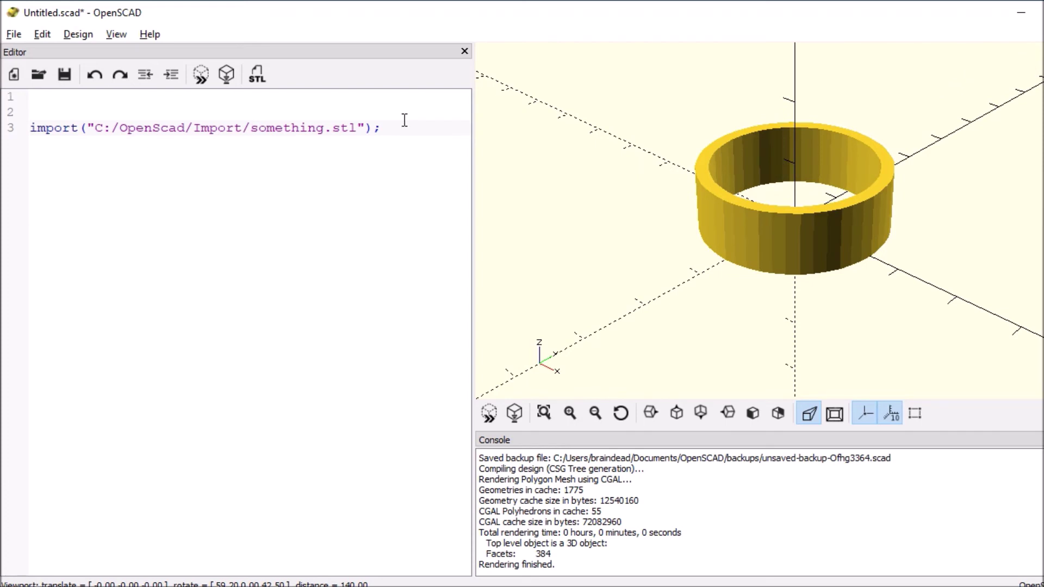